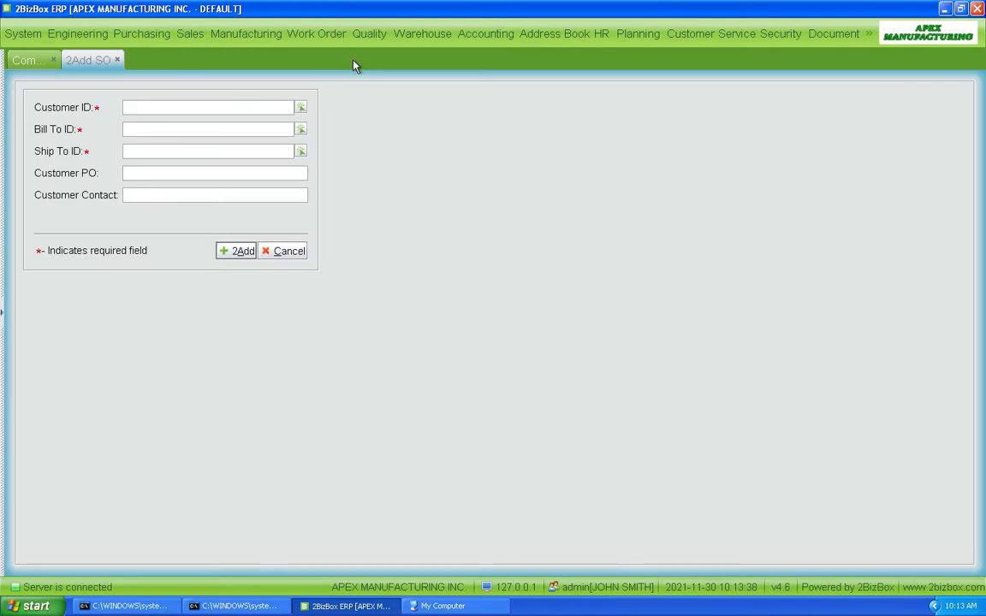
Step: Create a sales order for the bicycle shop customer, entering the customer's PO number
left_click(302, 108)
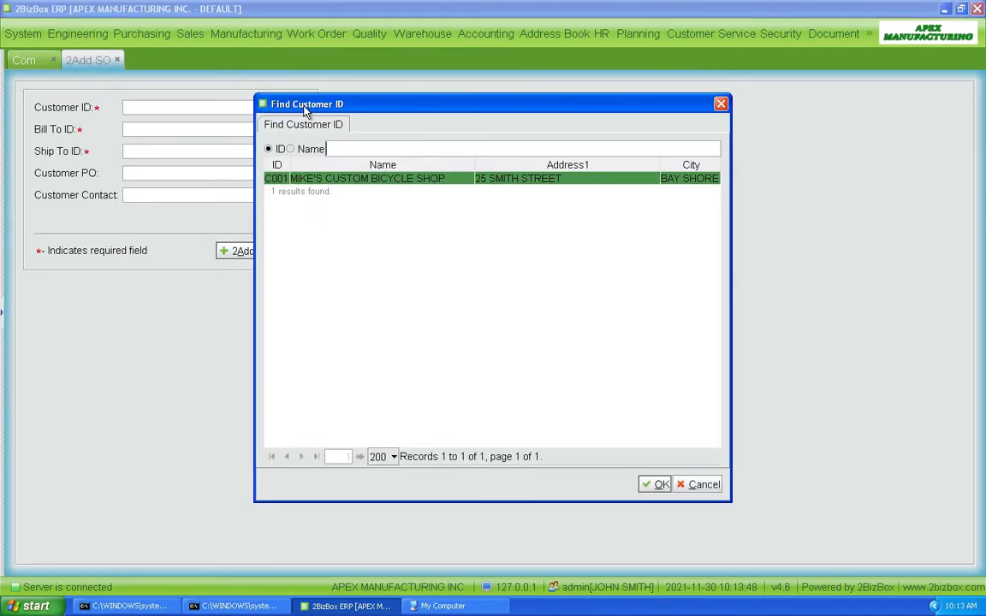
double_click(332, 180)
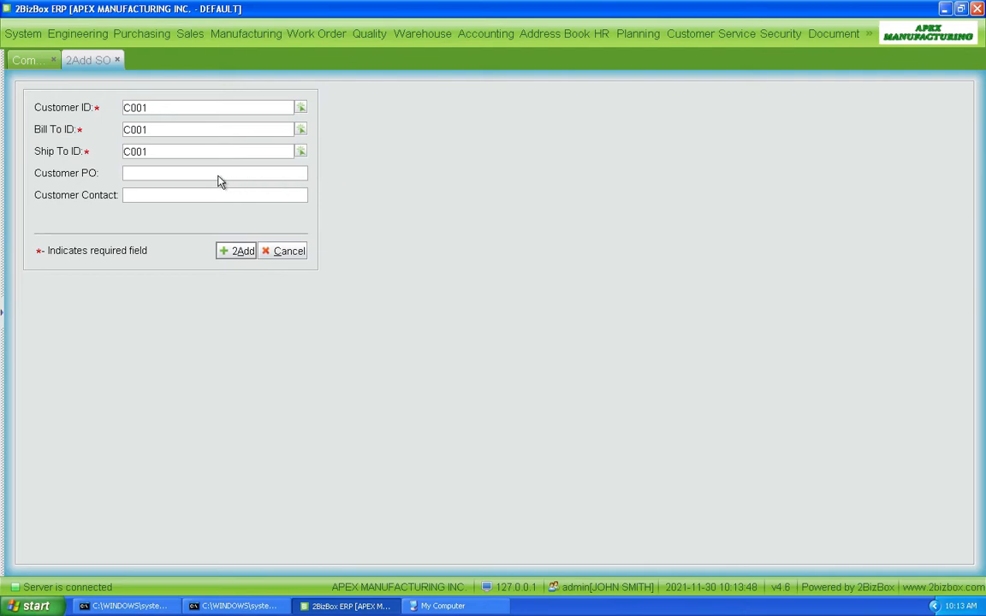
type("21-10307")
left_click(238, 251)
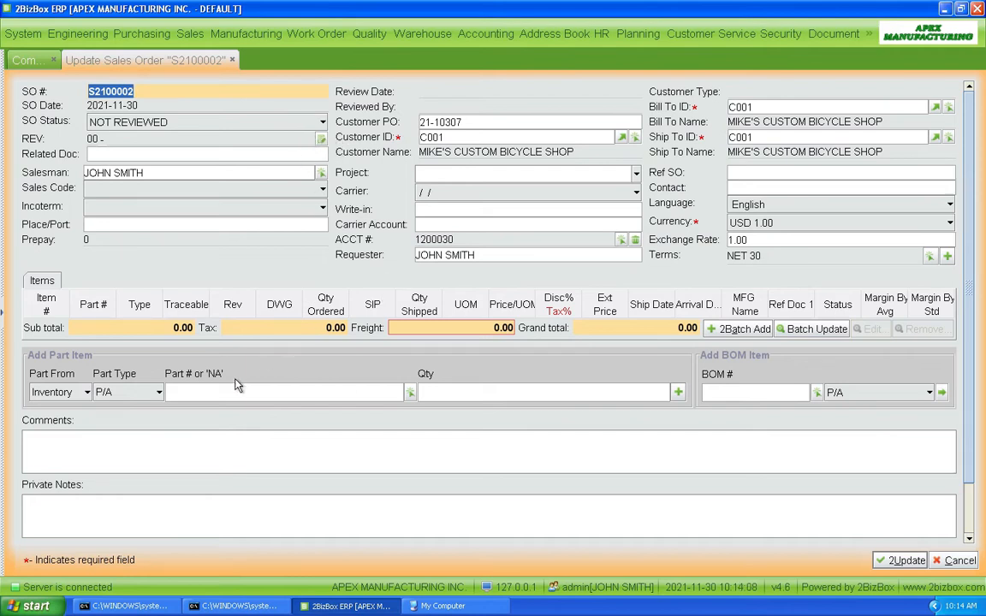
Step: Add an order line for 10 units of part WH1001-1
left_click(409, 393)
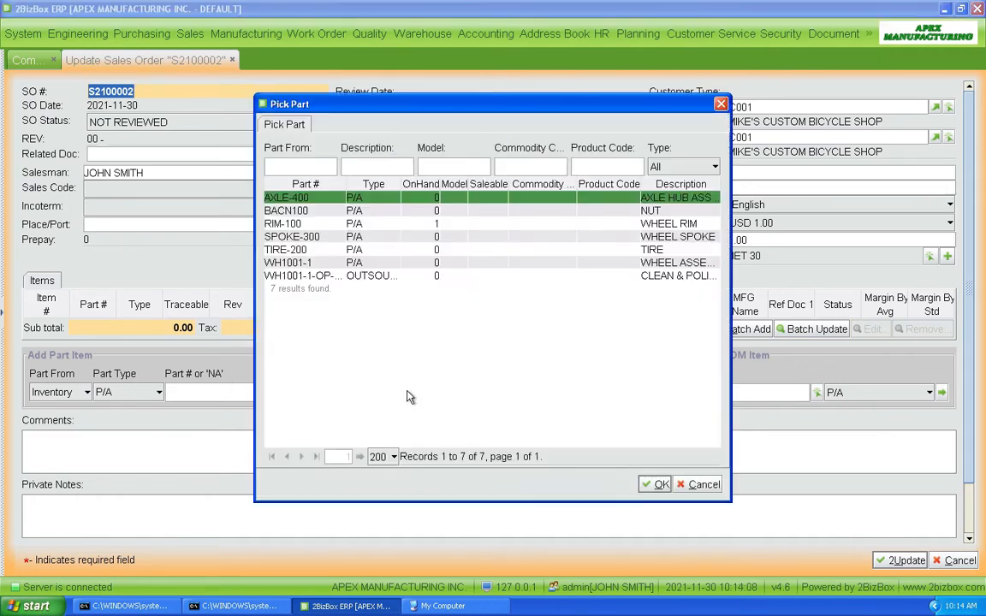
double_click(313, 262)
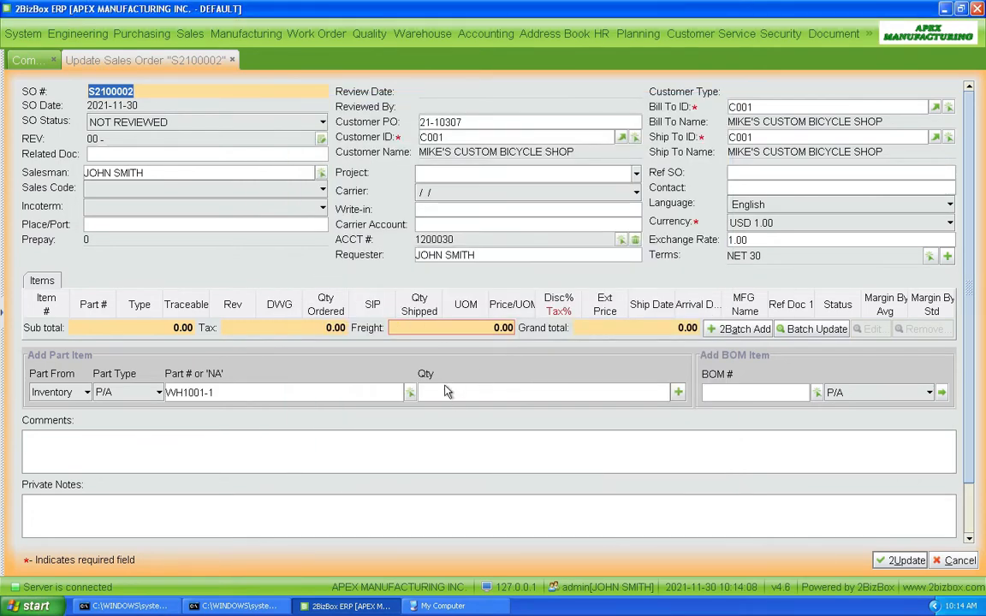
left_click(454, 398)
type("1")
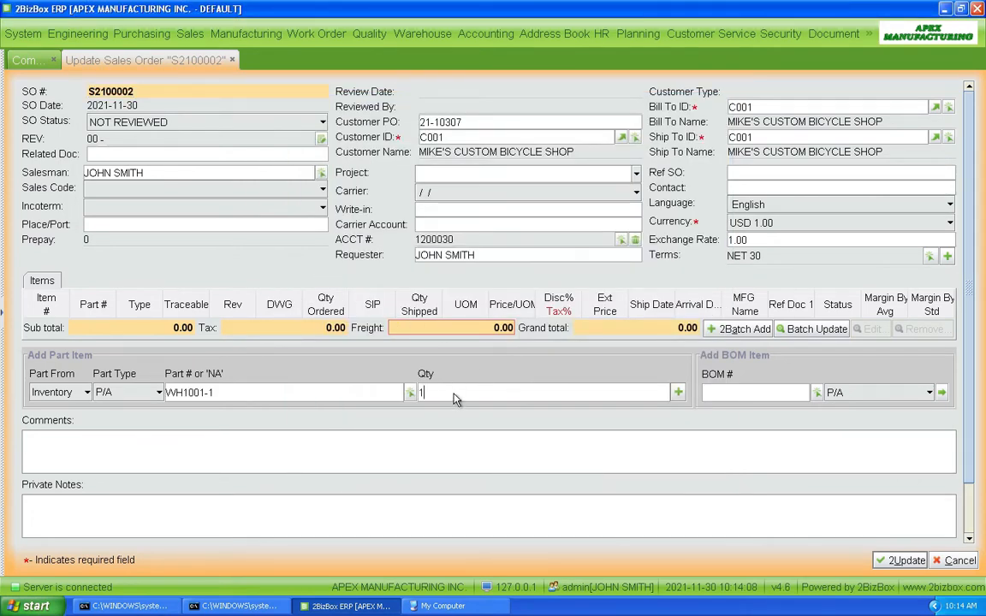
type("0")
key("Return")
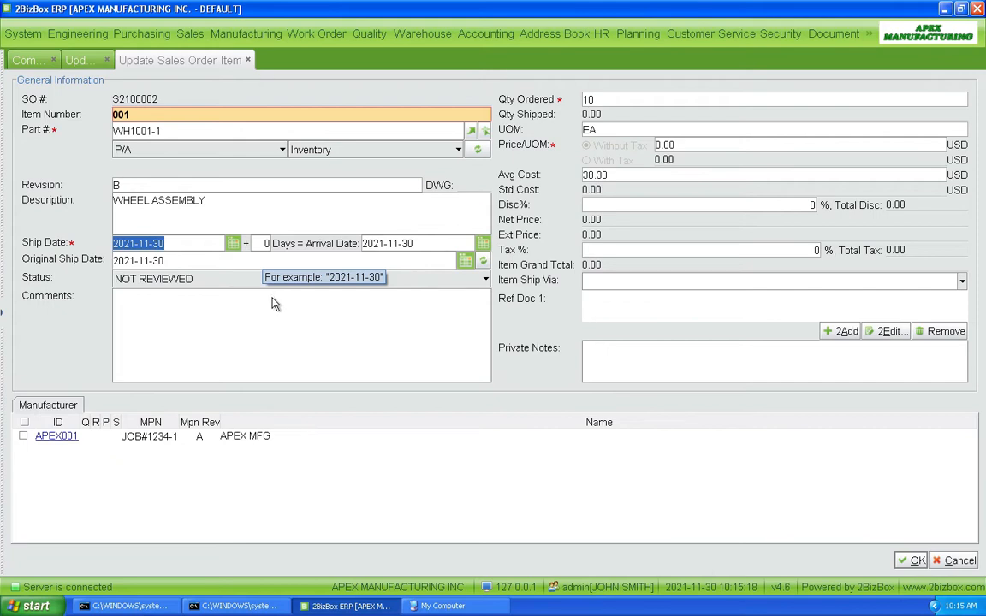
Step: Set the WH1001-1 line to manufacturer APEX001 at 250 per unit and save the order at 2,500.00
left_click(24, 436)
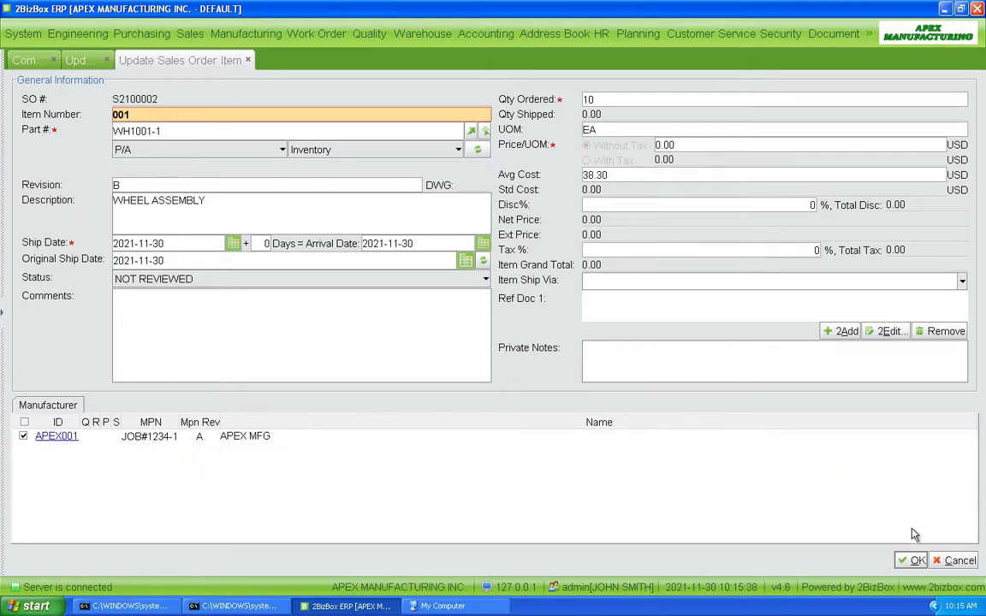
left_click(664, 145)
type("250")
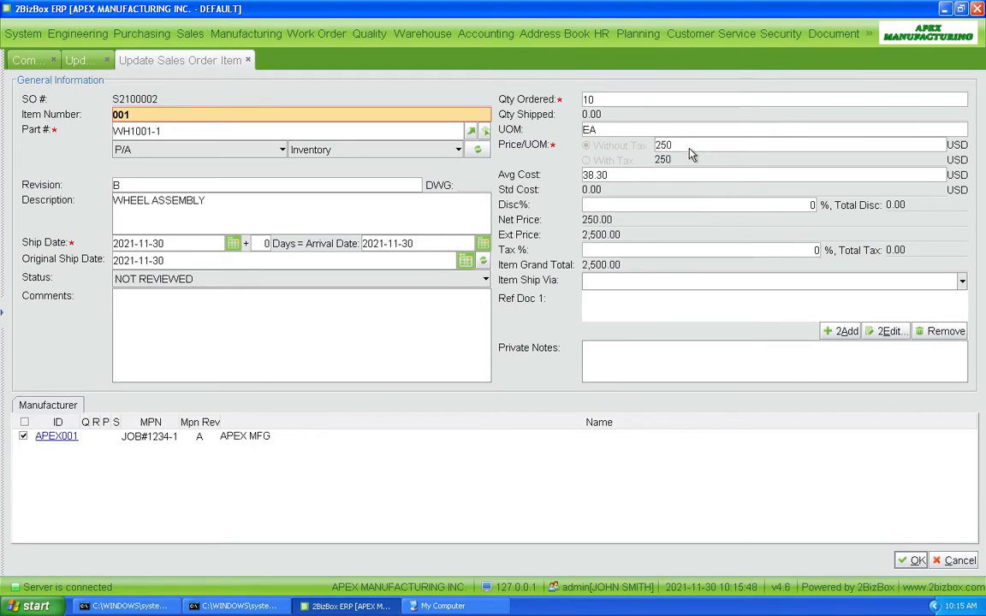
left_click(913, 560)
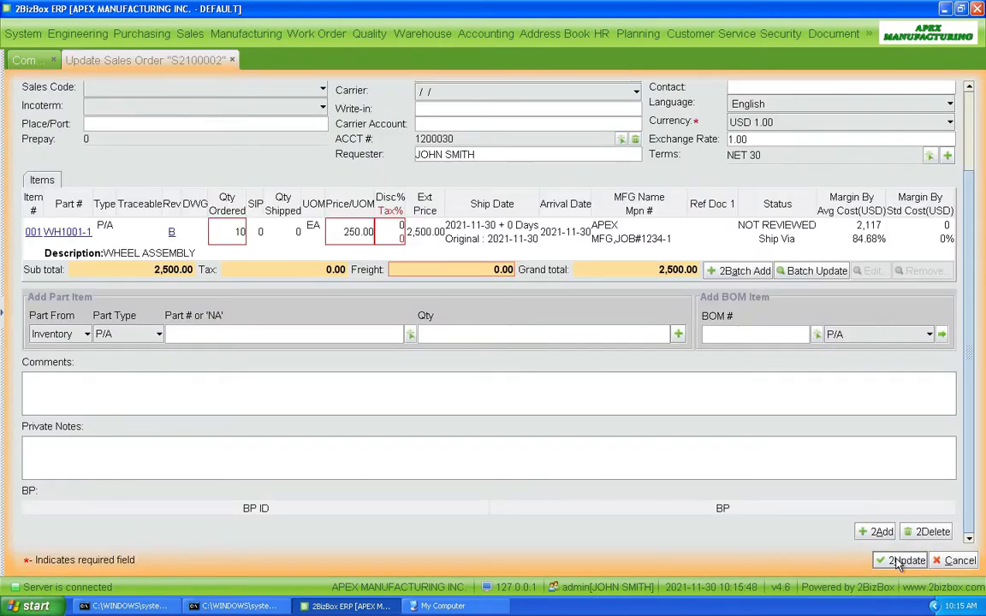
left_click(903, 560)
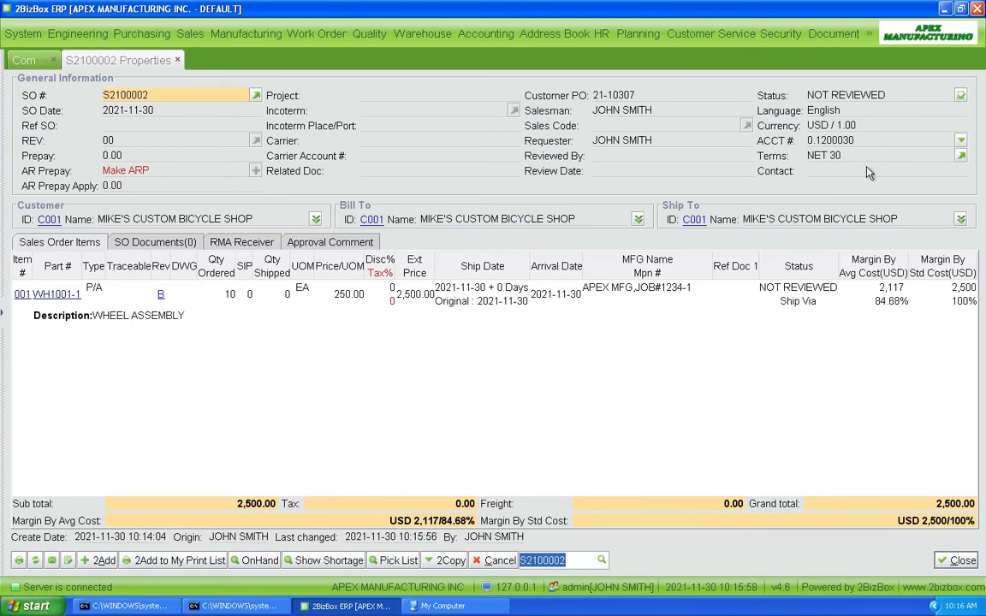
Step: Approve the sales order and confirm the Approve? prompt
left_click(961, 97)
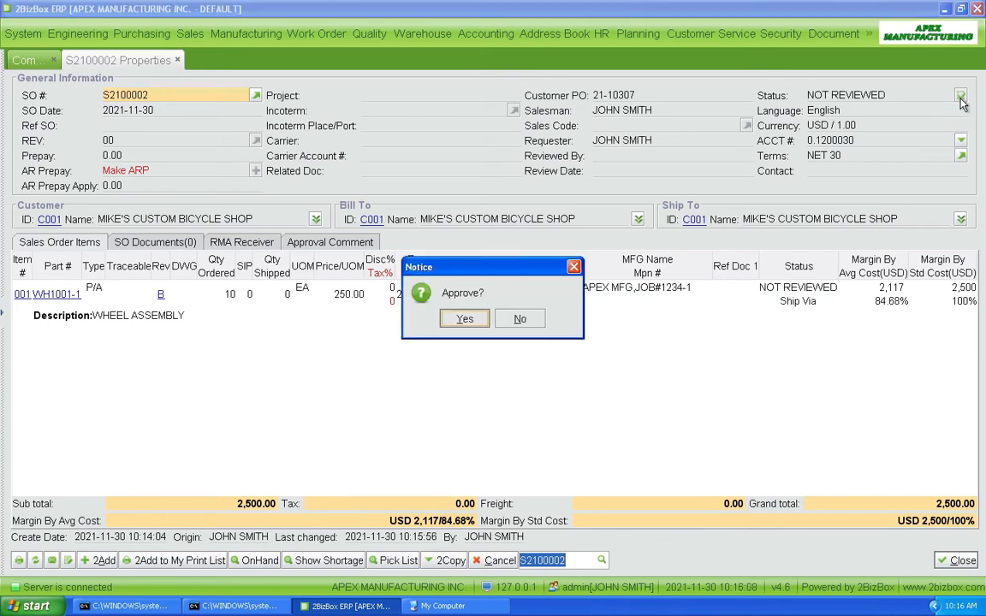
left_click(465, 318)
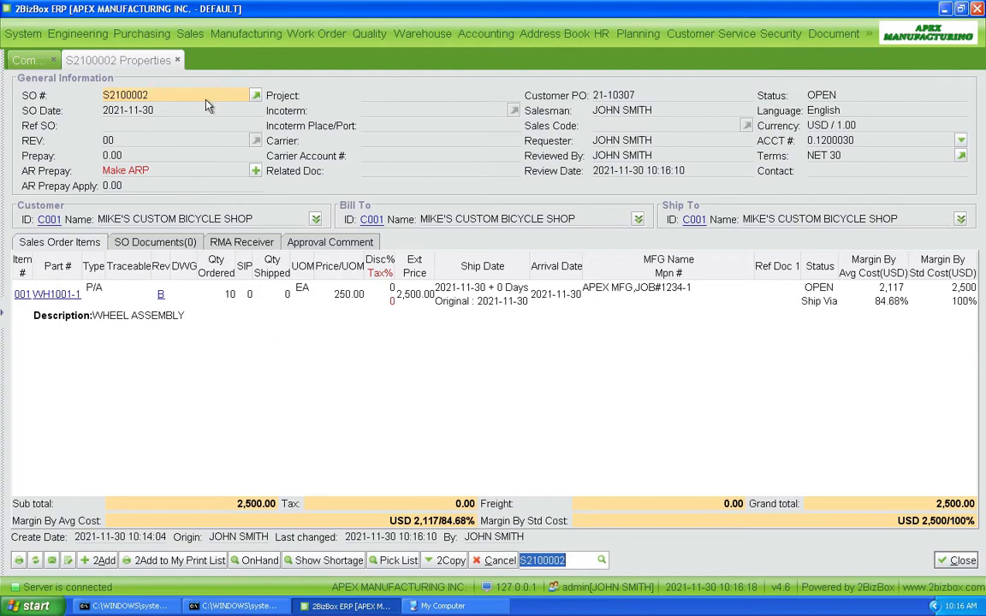
Step: Run MRP from Purchasing > MRP with default settings to produce the shortage report
left_click(126, 34)
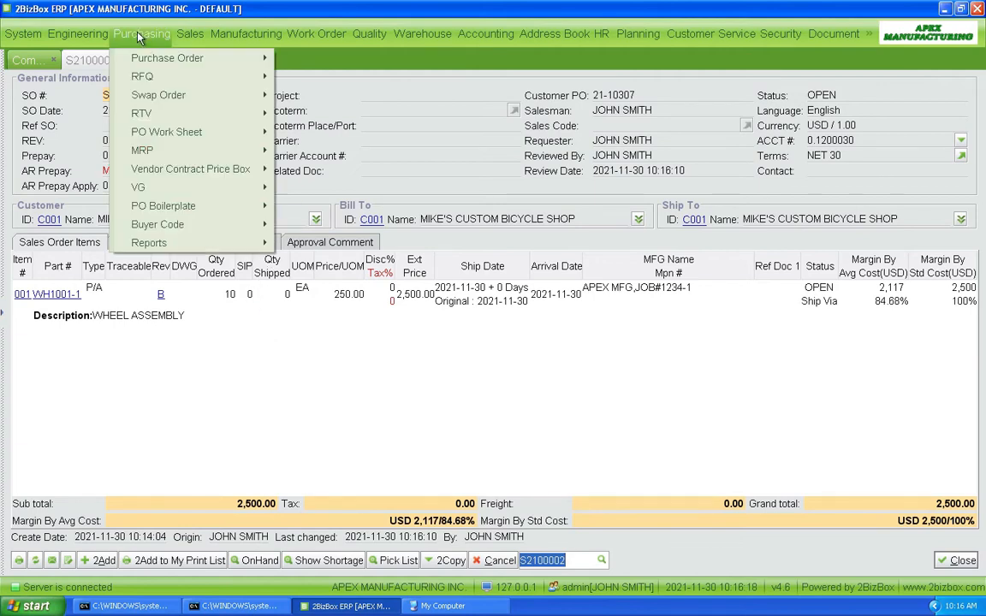
mouse_move(142, 152)
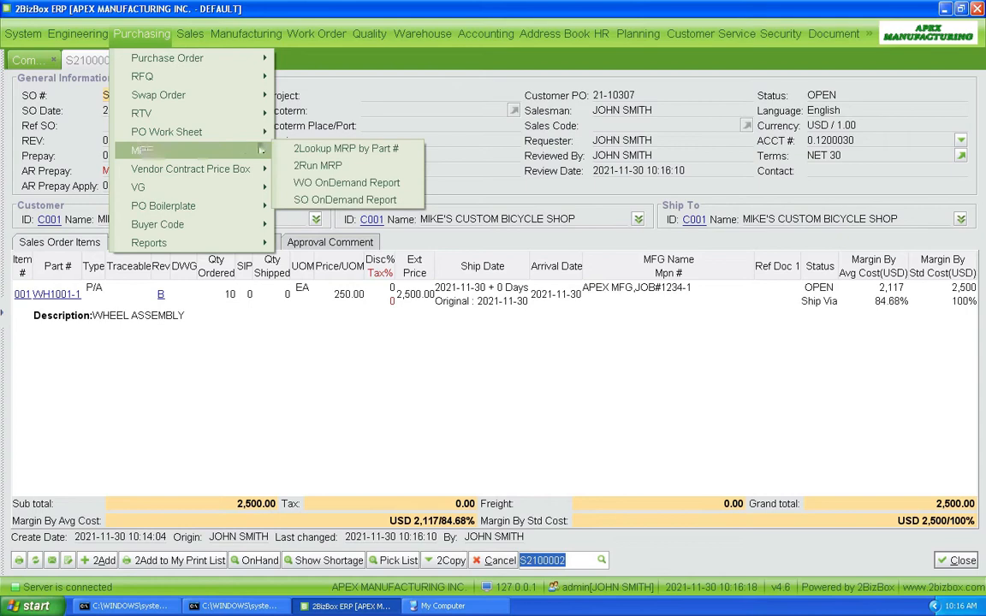
left_click(317, 167)
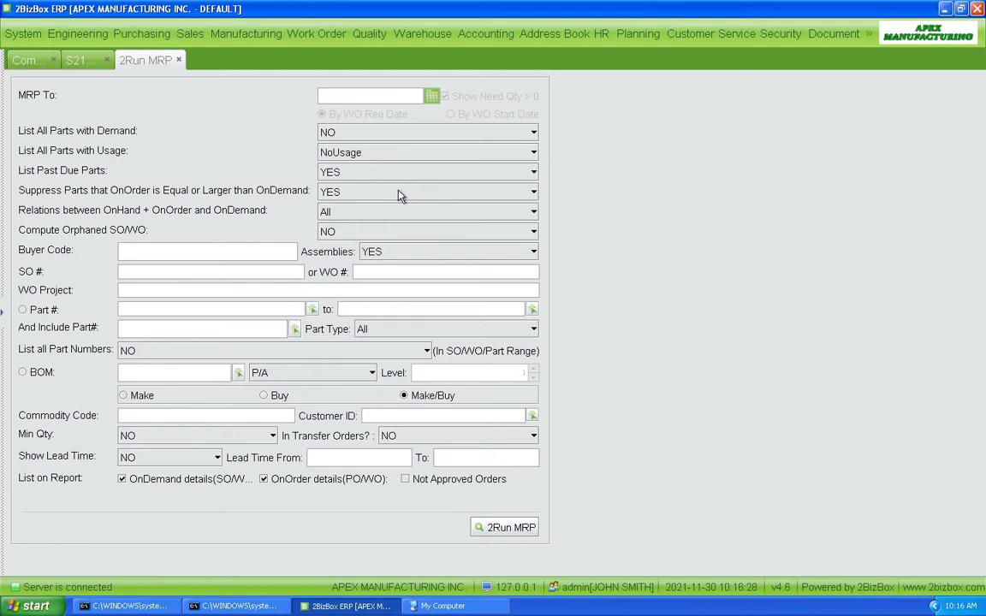
left_click(503, 527)
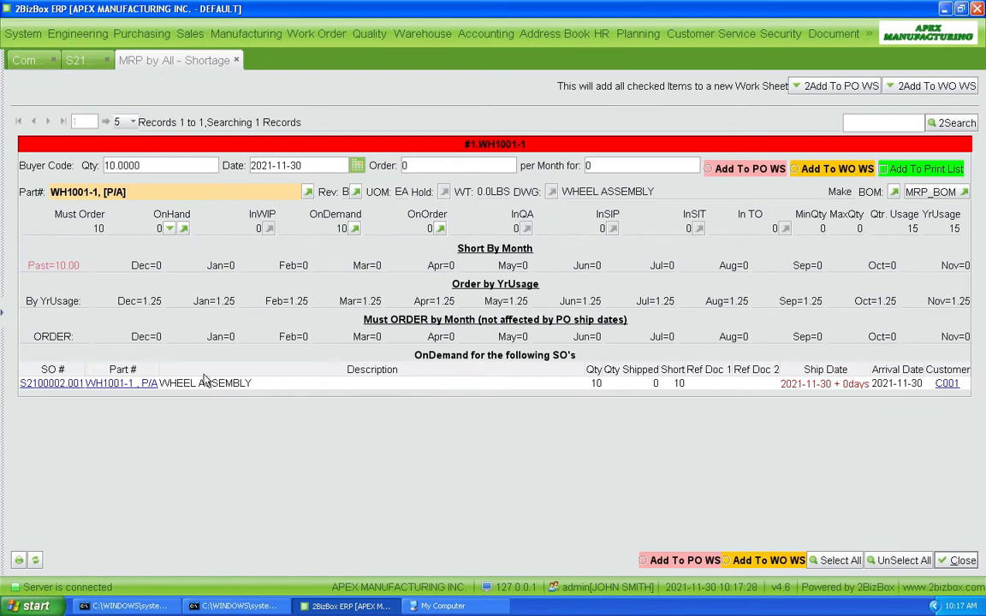
Step: Open the sales order behind the WH1001-1 shortage and choose Copy to WO
left_click(41, 382)
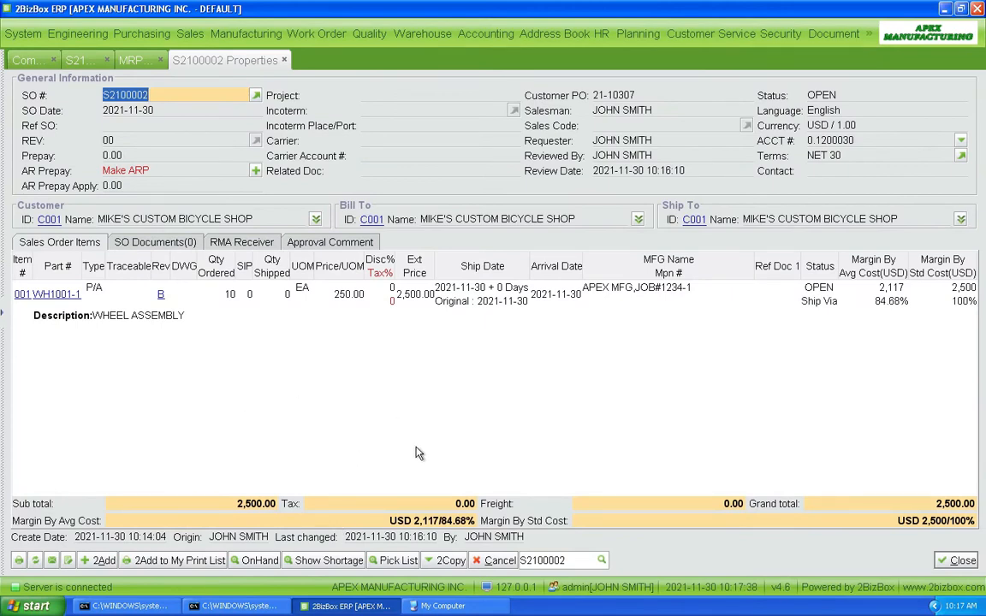
left_click(445, 563)
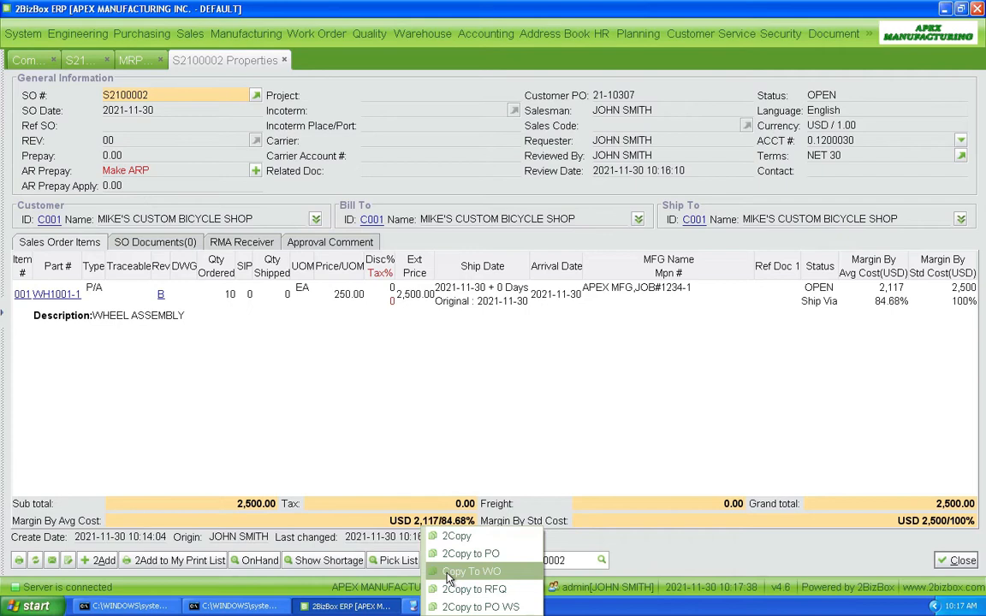
left_click(449, 573)
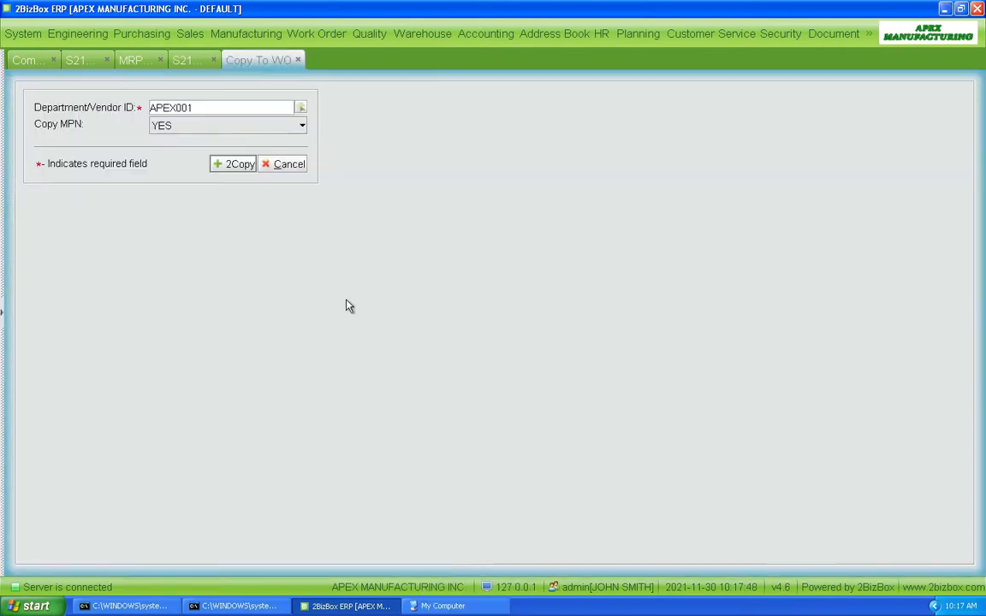
Step: Copy the sales order into a work order for APEX001 and save it
left_click(234, 168)
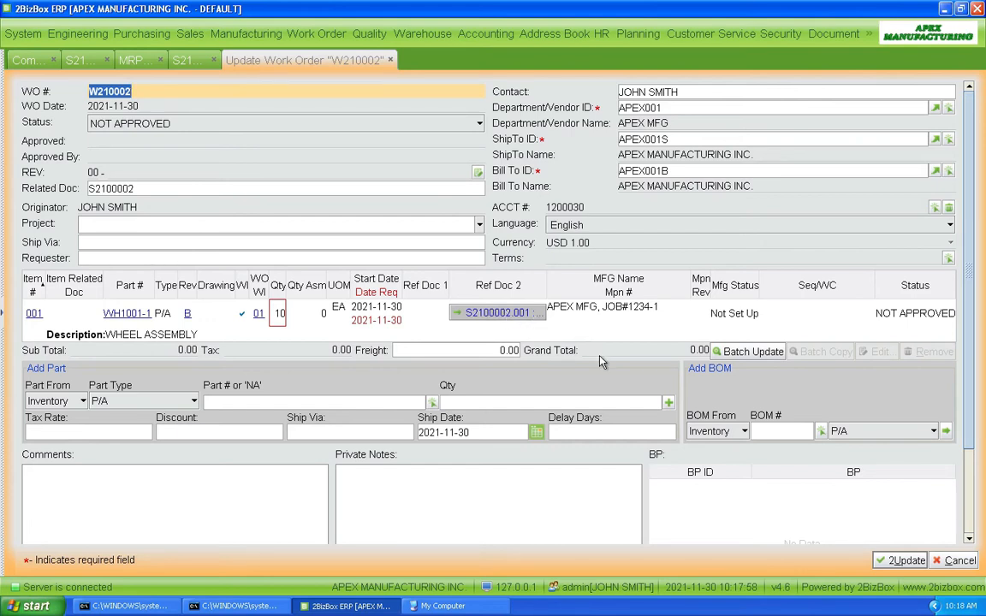
left_click(902, 561)
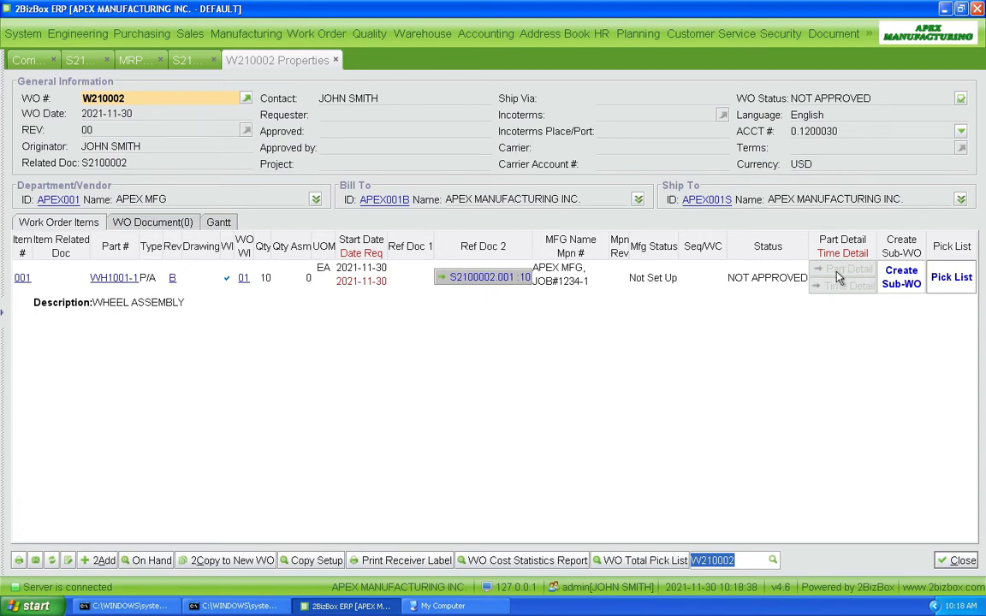
Step: Approve the work order, briefly checking line 001's part detail
left_click(960, 99)
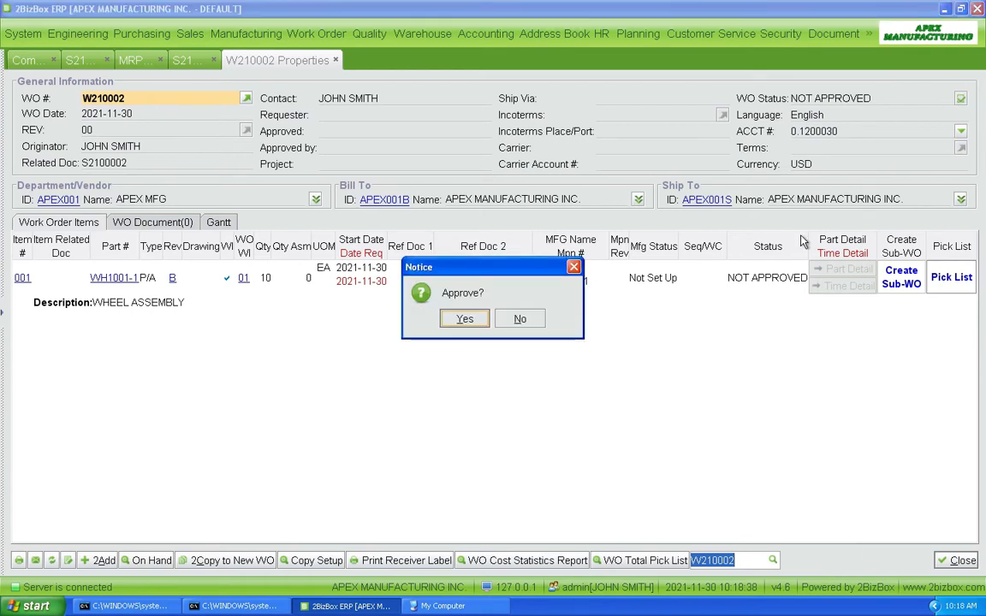
left_click(464, 319)
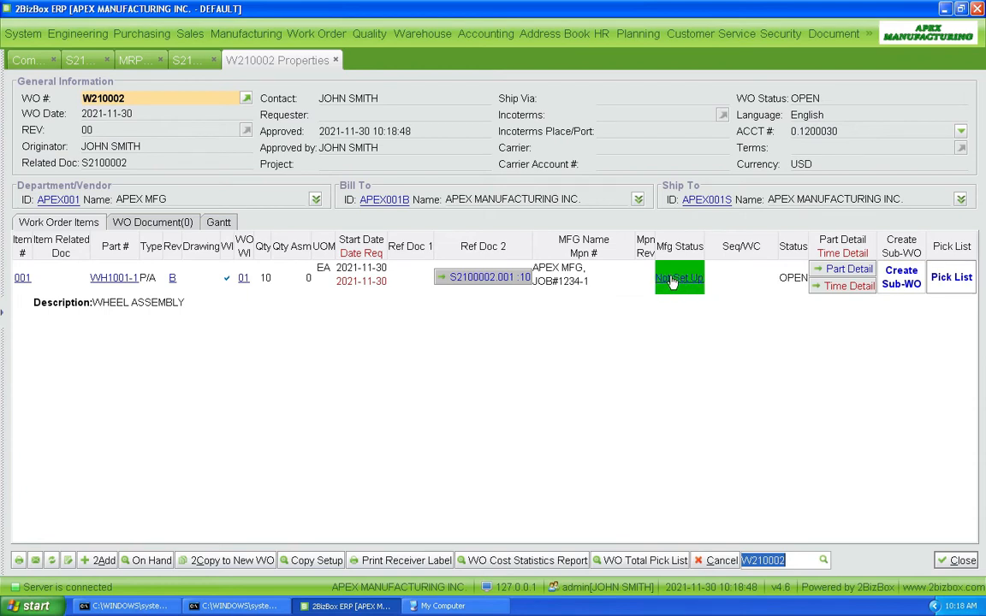
left_click(835, 270)
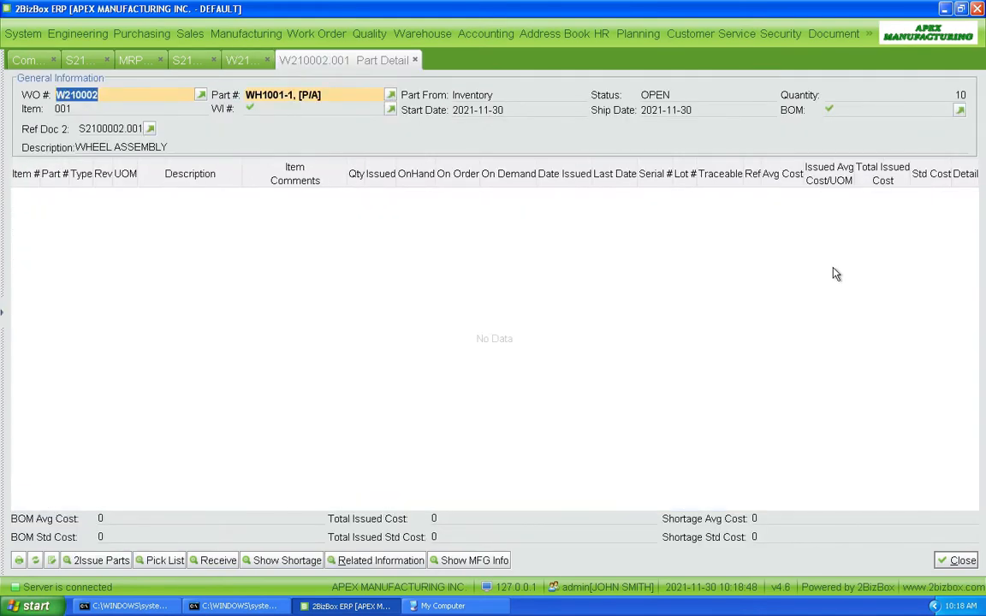
key("Escape")
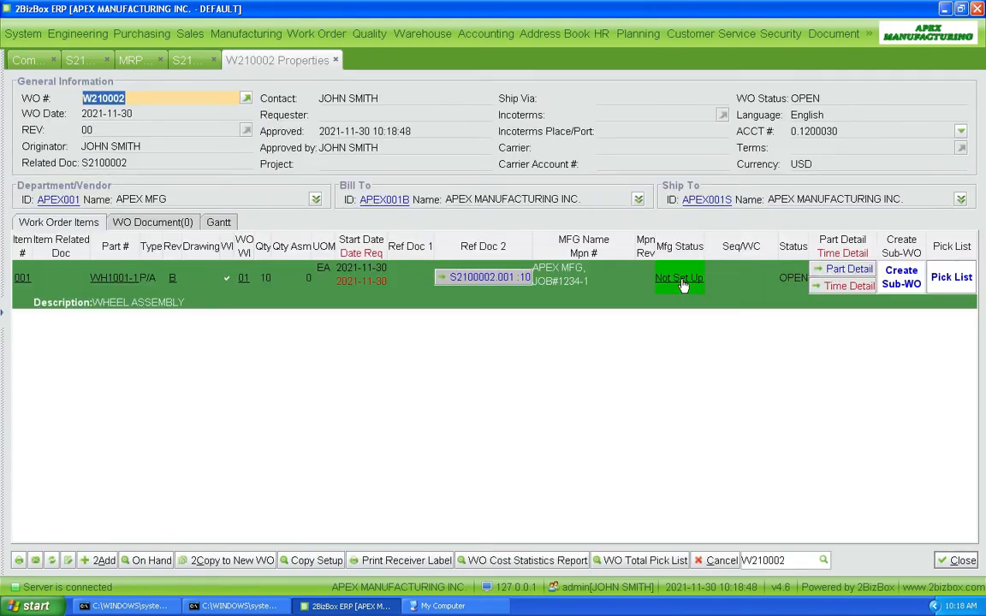
Step: Set up manufacturing for line 001 and view its component part detail
left_click(683, 282)
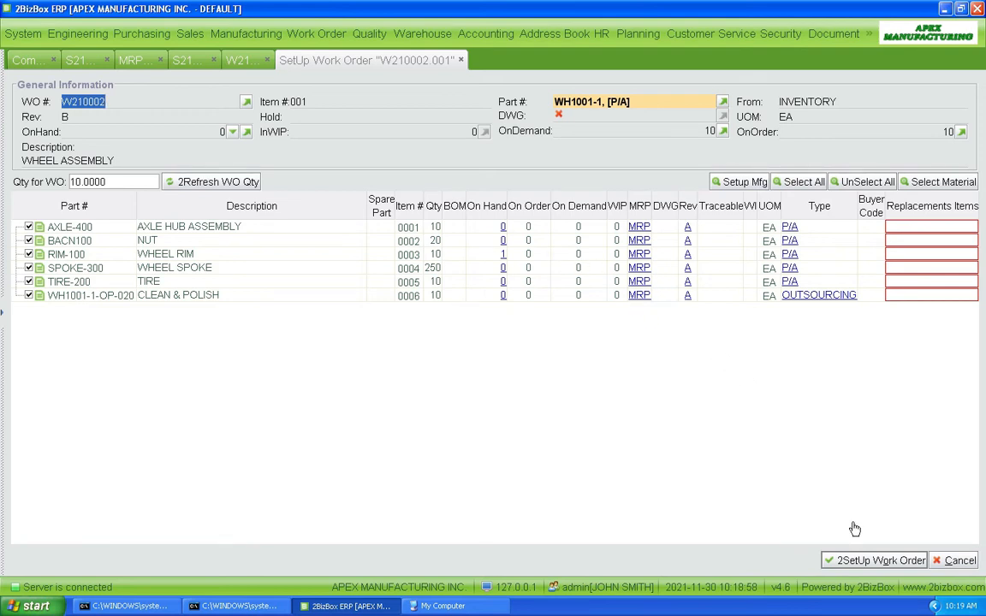
left_click(877, 560)
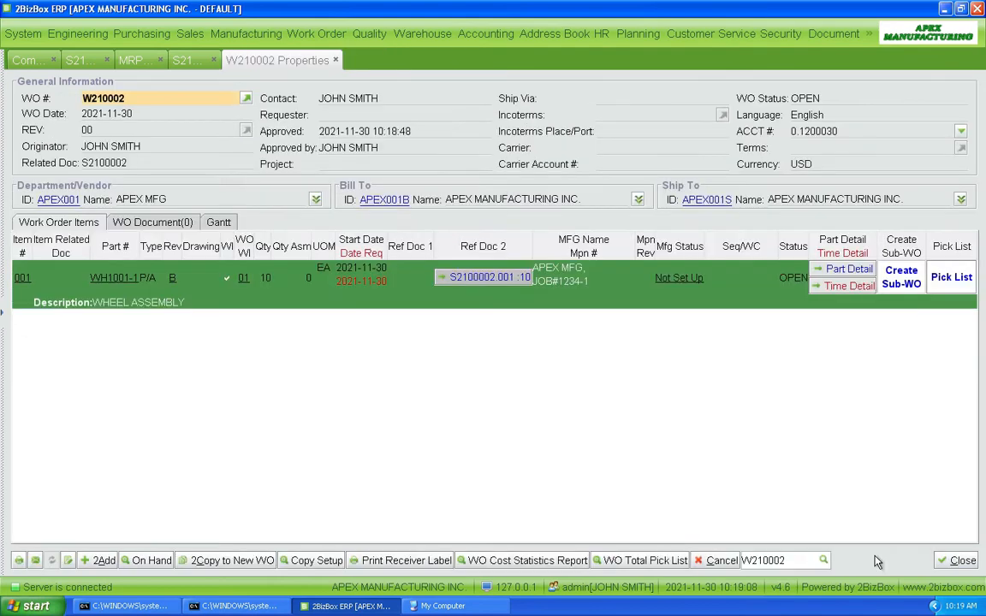
left_click(858, 271)
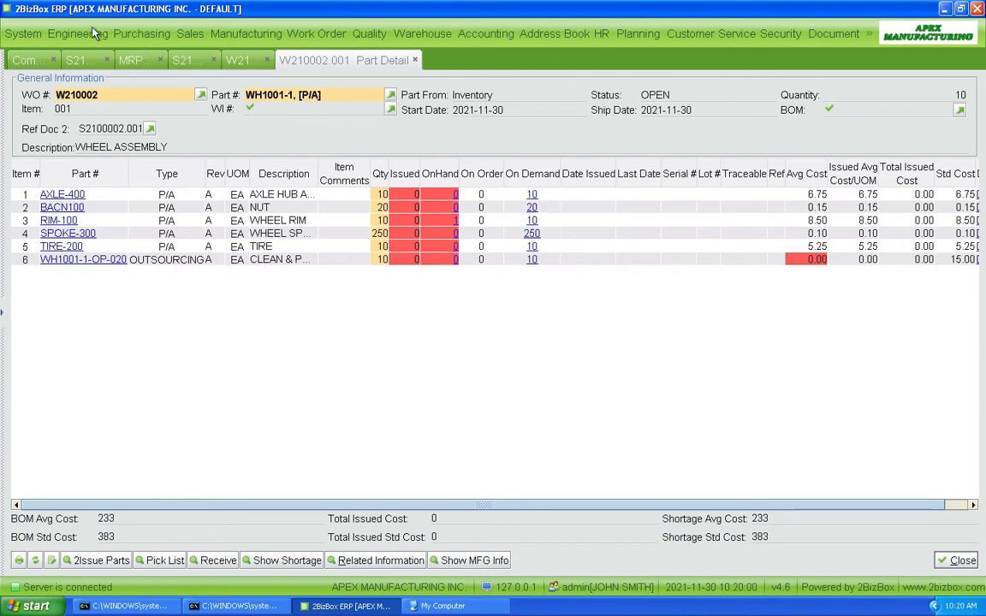
Step: Rerun MRP with defaults to list the AXLE-400 and BACN100 shortages
left_click(132, 34)
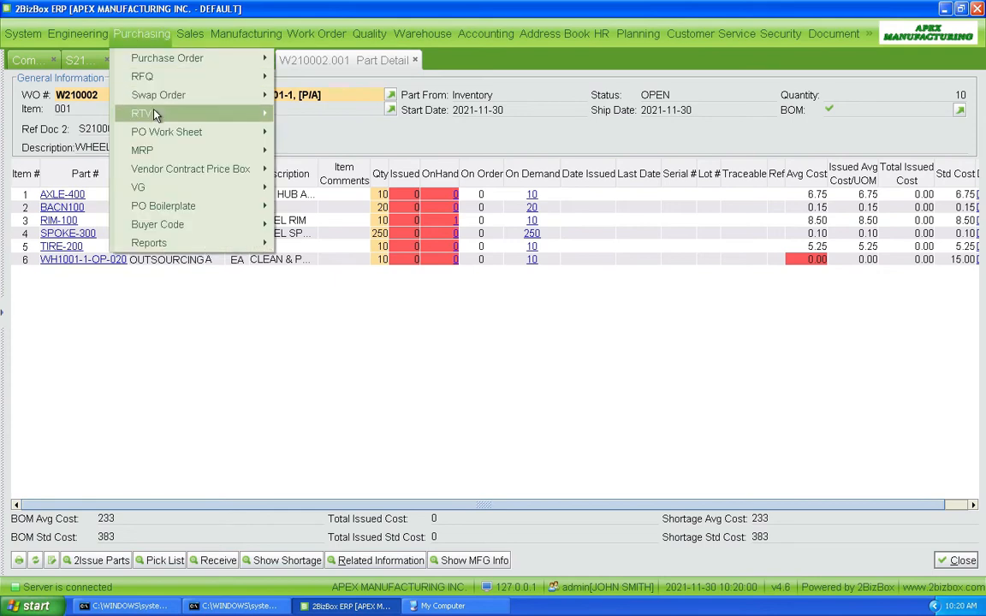
mouse_move(220, 149)
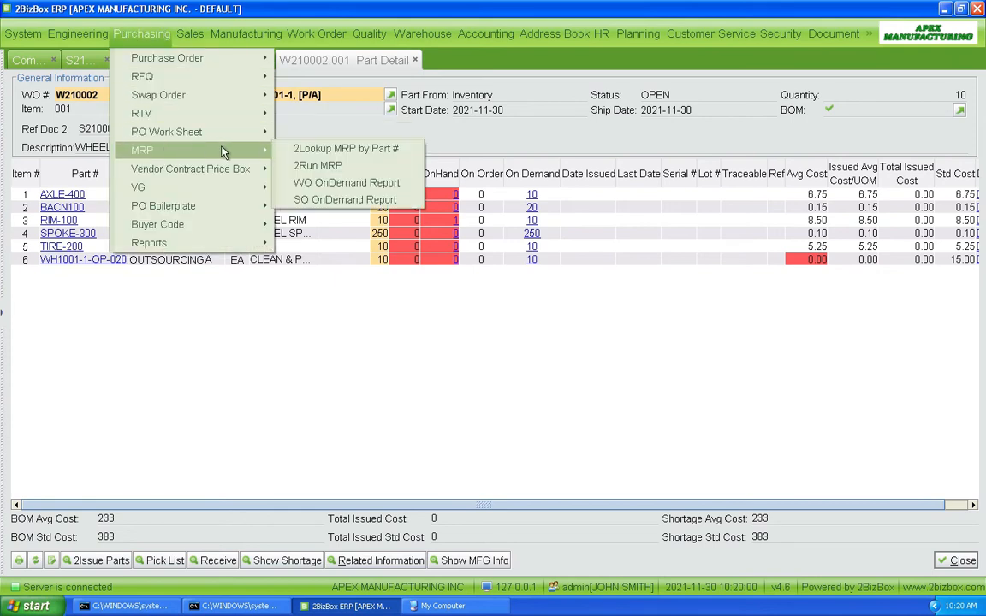
left_click(315, 167)
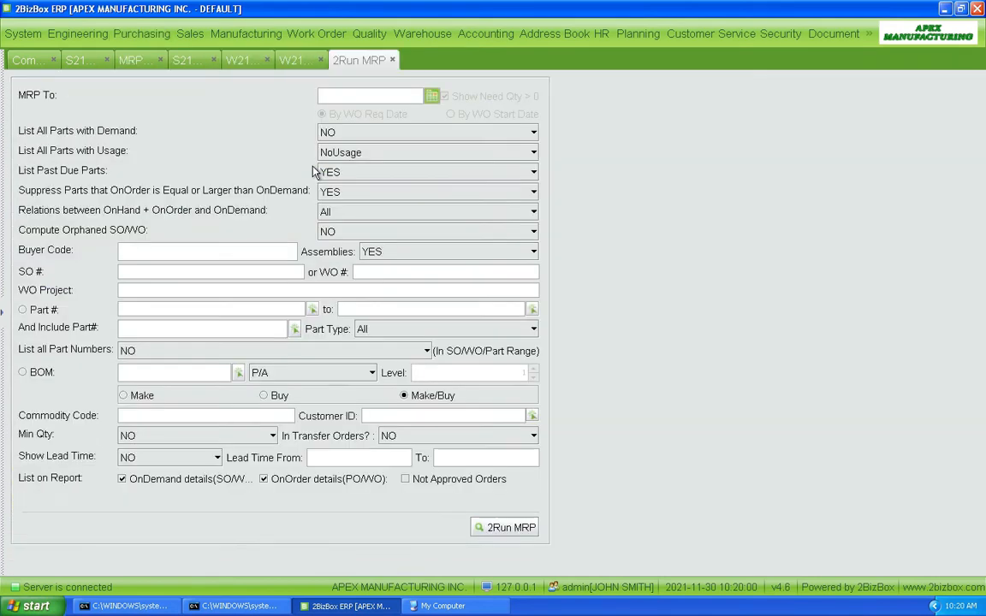
left_click(503, 528)
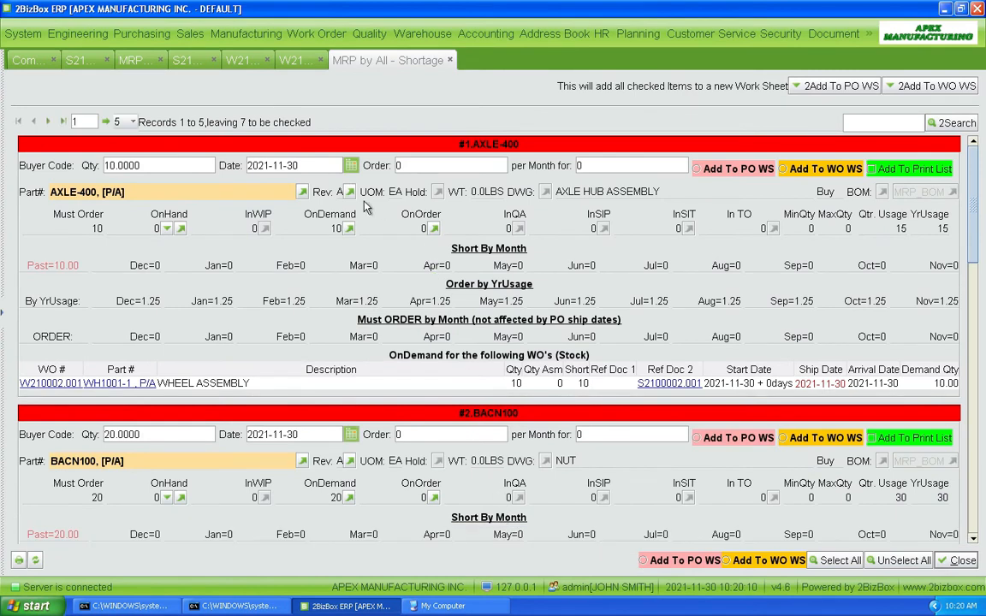
Step: Show 20 records per page and scroll through all six shortage items
left_click(123, 121)
left_click(120, 151)
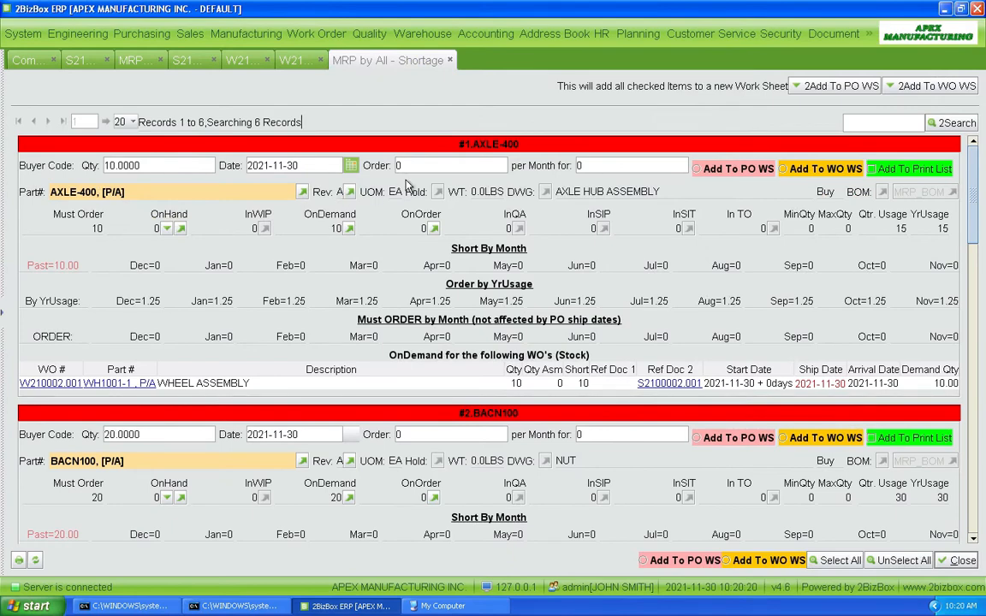
scroll(408, 188, "down", 5)
scroll(408, 189, "down", 15)
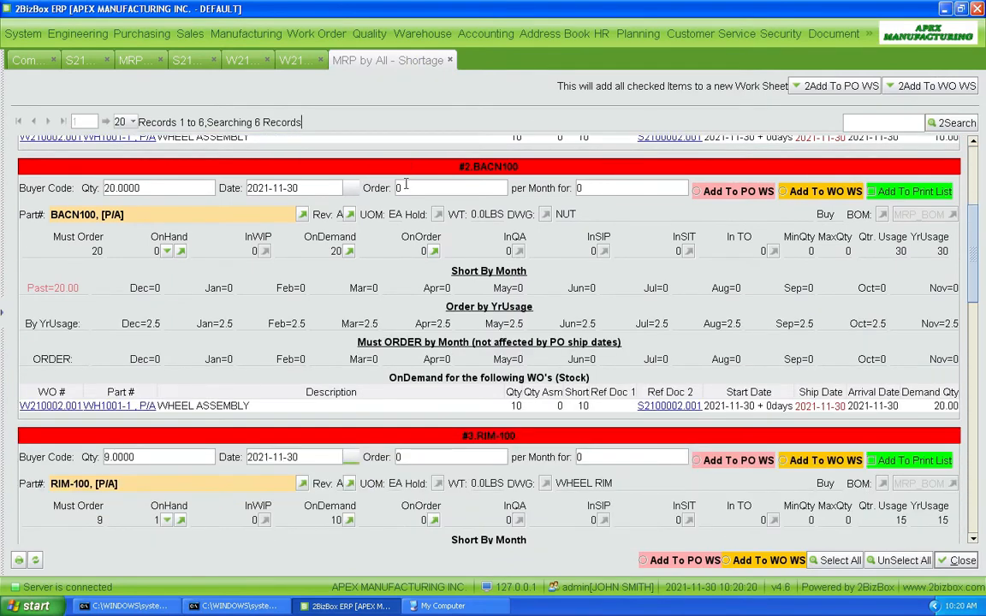
scroll(408, 195, "down", 15)
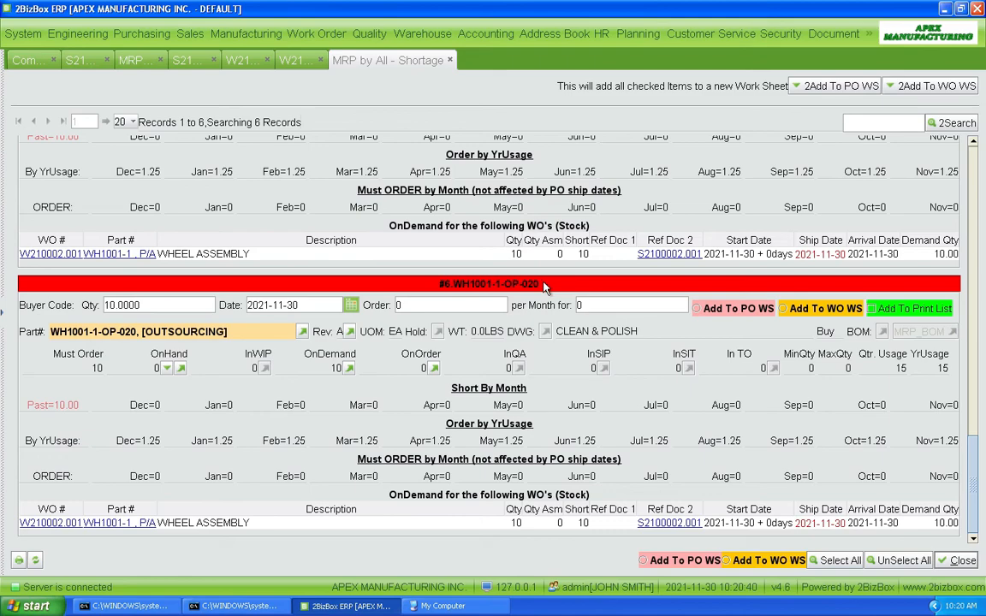
scroll(531, 286, "up", 10)
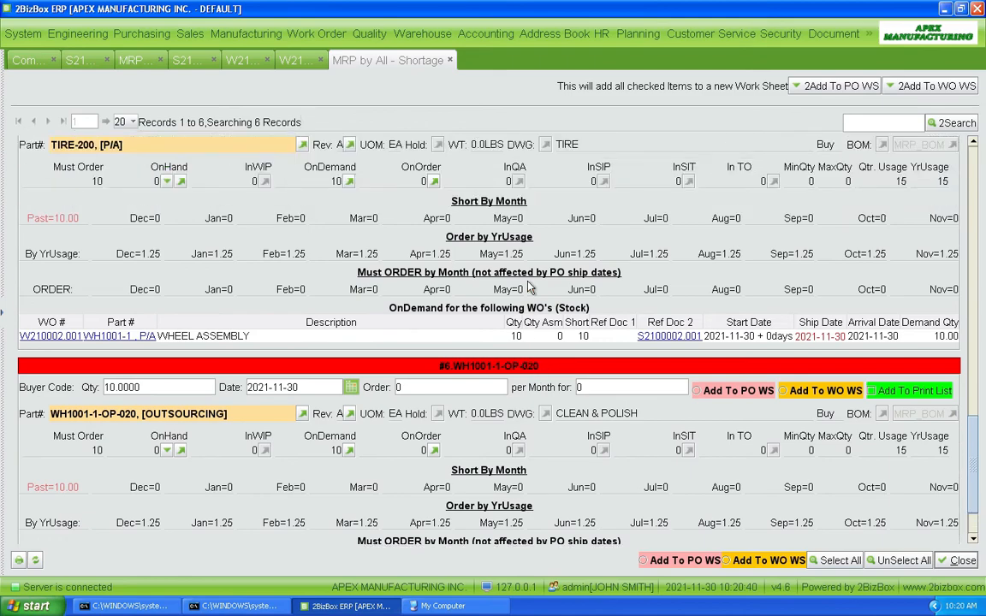
scroll(530, 281, "up", 5)
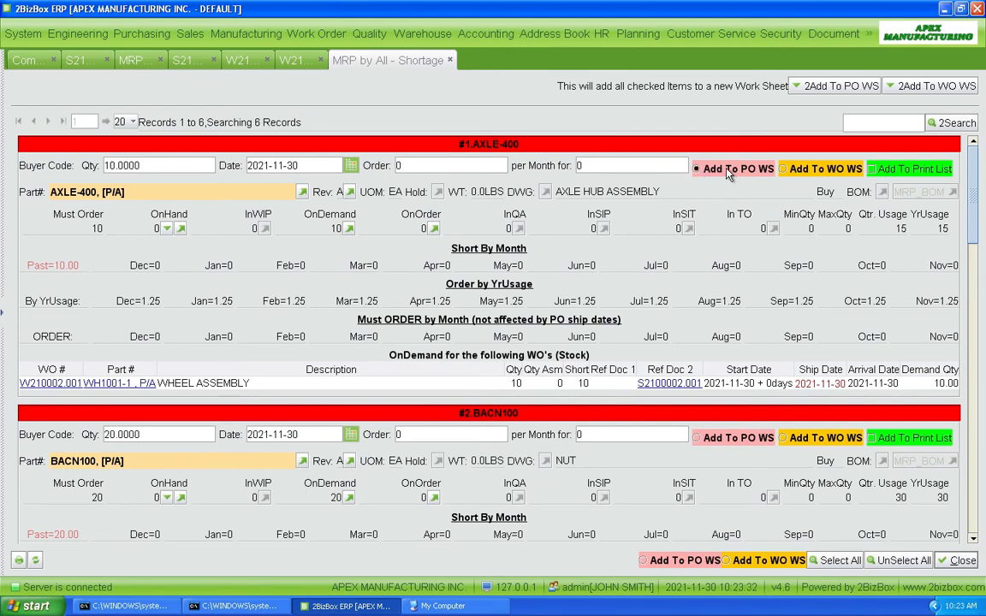
Step: Add the marked AXLE-400 to a new purchase work sheet, choose vendor PARTS R-US, and make the PO
left_click(818, 89)
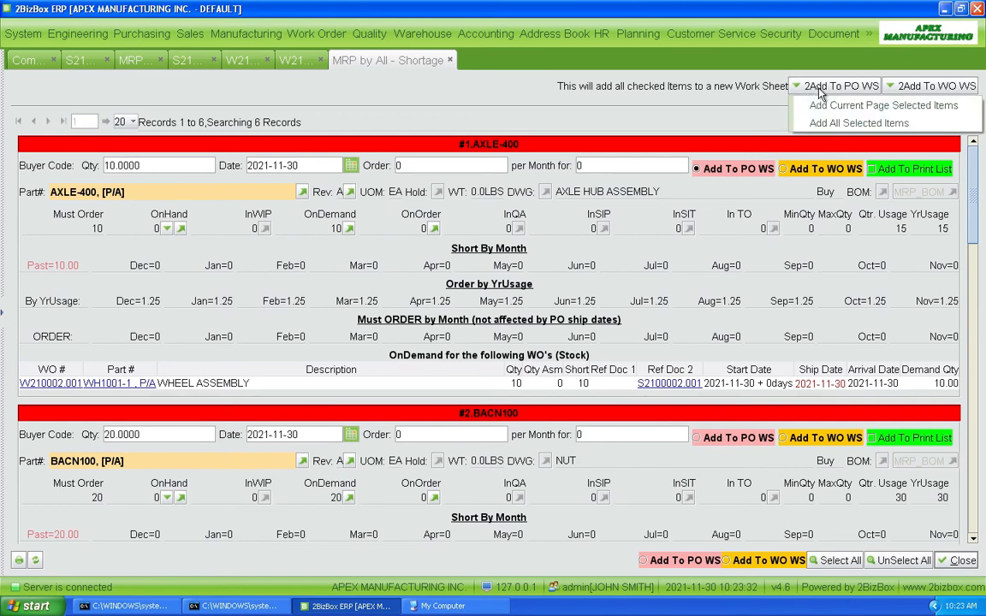
left_click(823, 114)
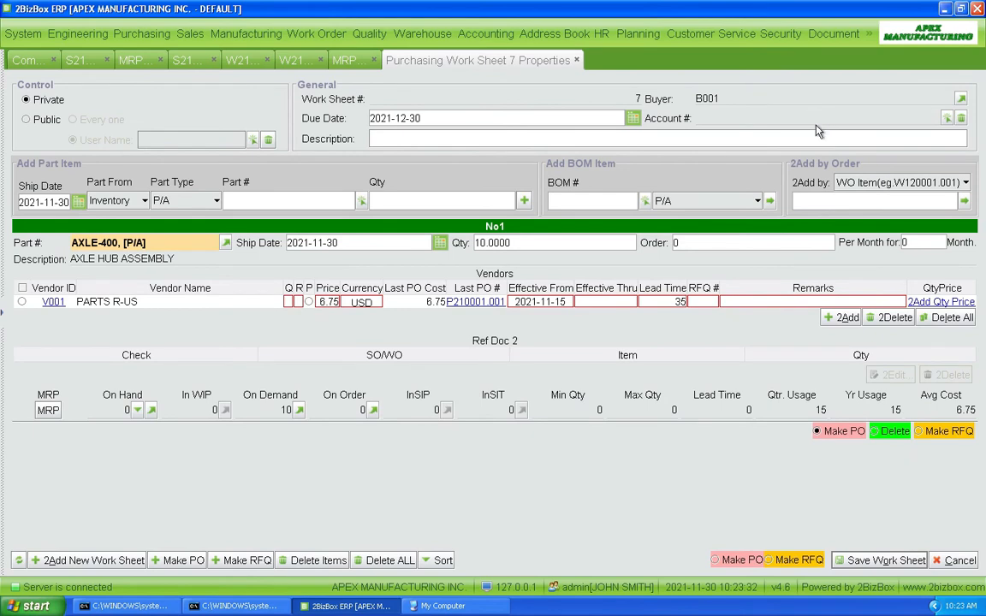
left_click(21, 302)
left_click(178, 560)
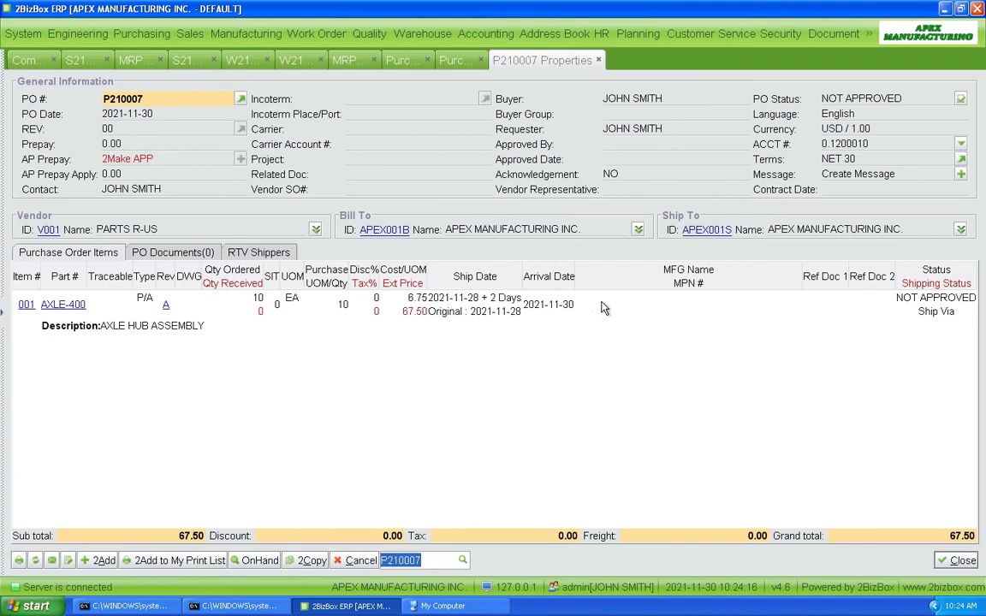
Step: Approve PO P210007 for 10 AXLE-400 (total 67.50) so its status shows OPEN
left_click(959, 100)
left_click(464, 319)
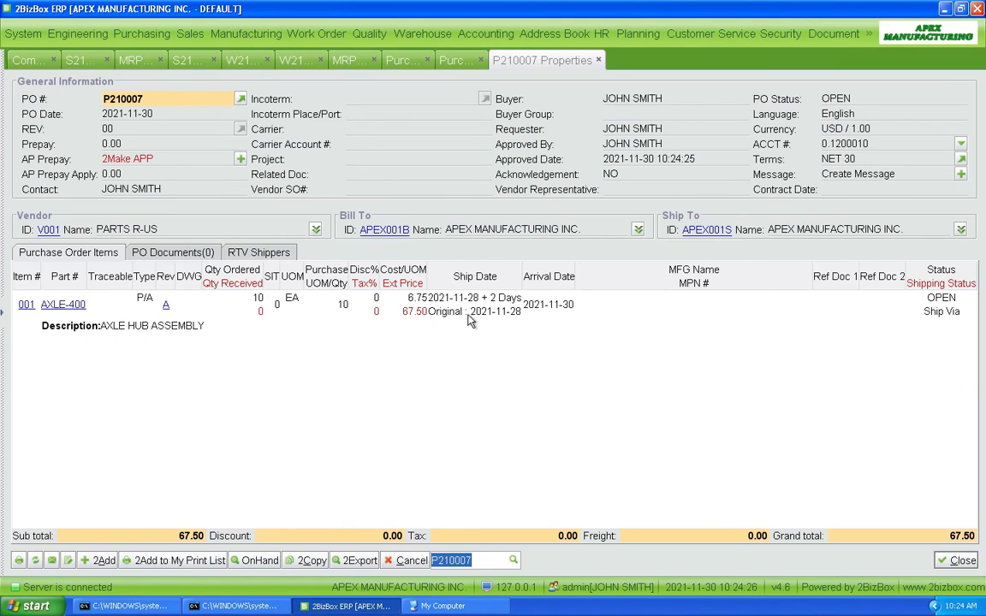
left_click(151, 36)
Step: Rerun MRP and review the refreshed five-item shortage list led by BACN100 and RIM-100
mouse_move(240, 152)
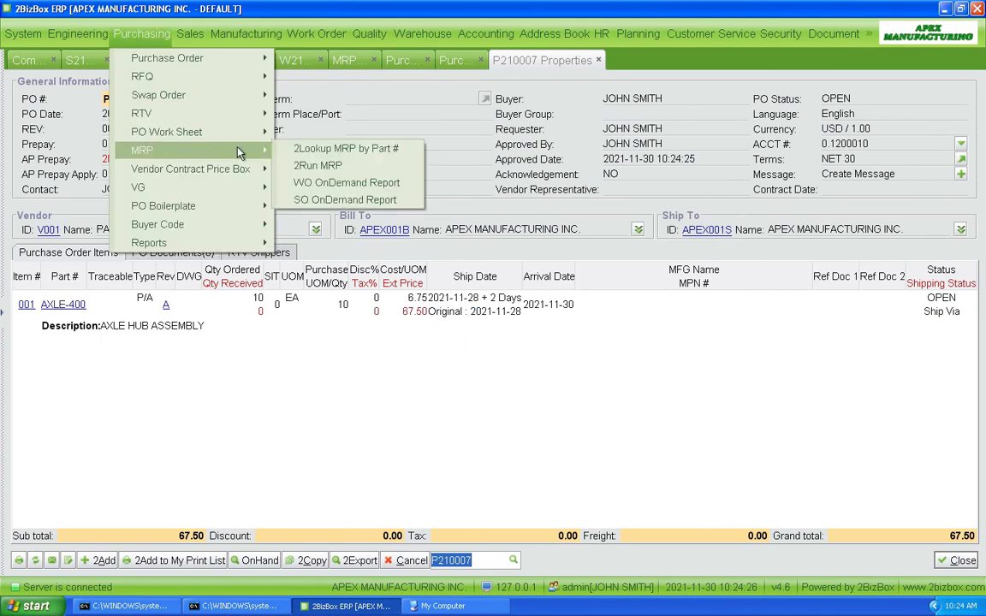
left_click(313, 165)
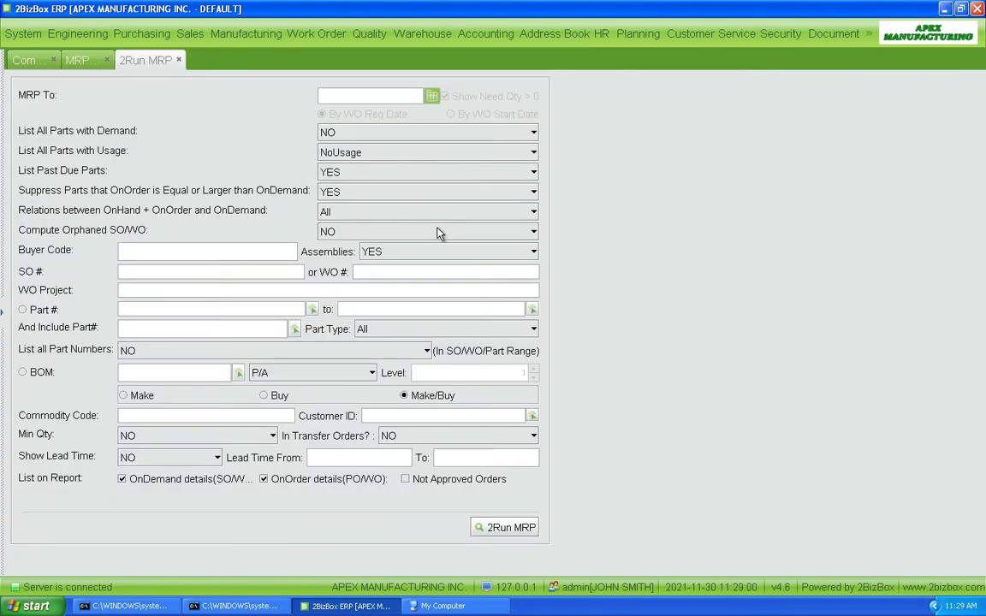
left_click(504, 528)
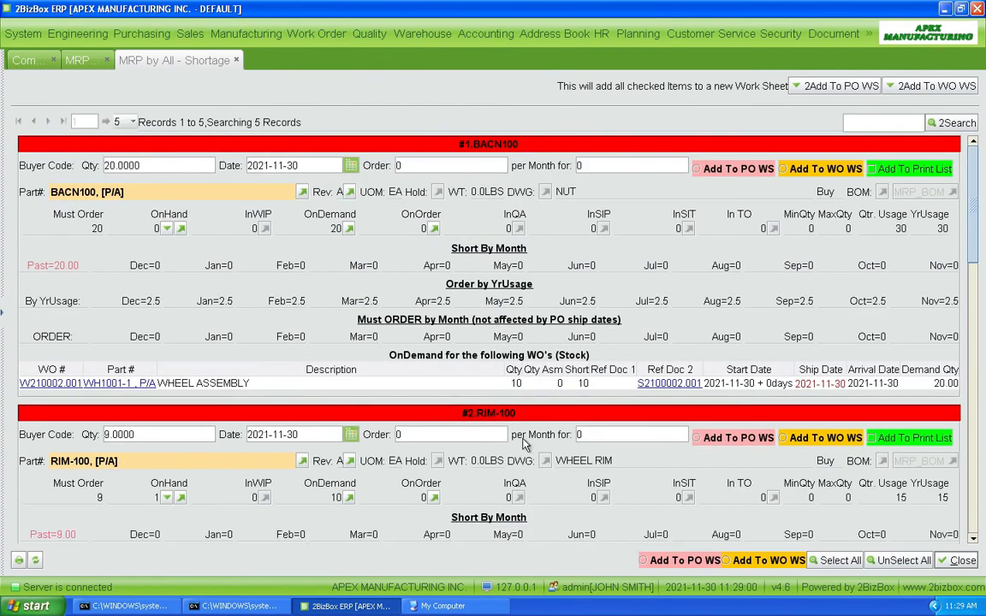
scroll(516, 386, "down", 9)
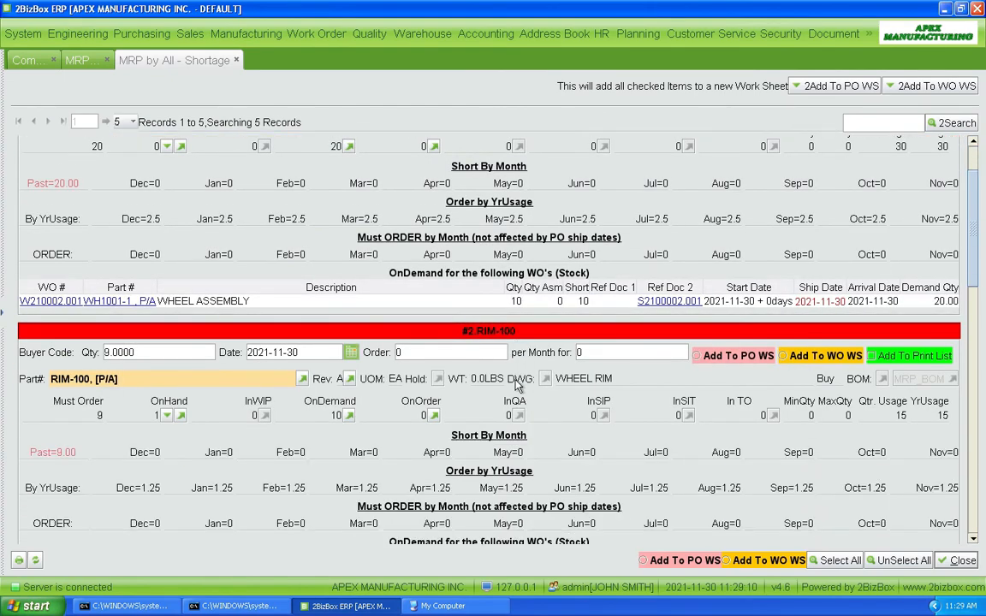
scroll(516, 386, "down", 12)
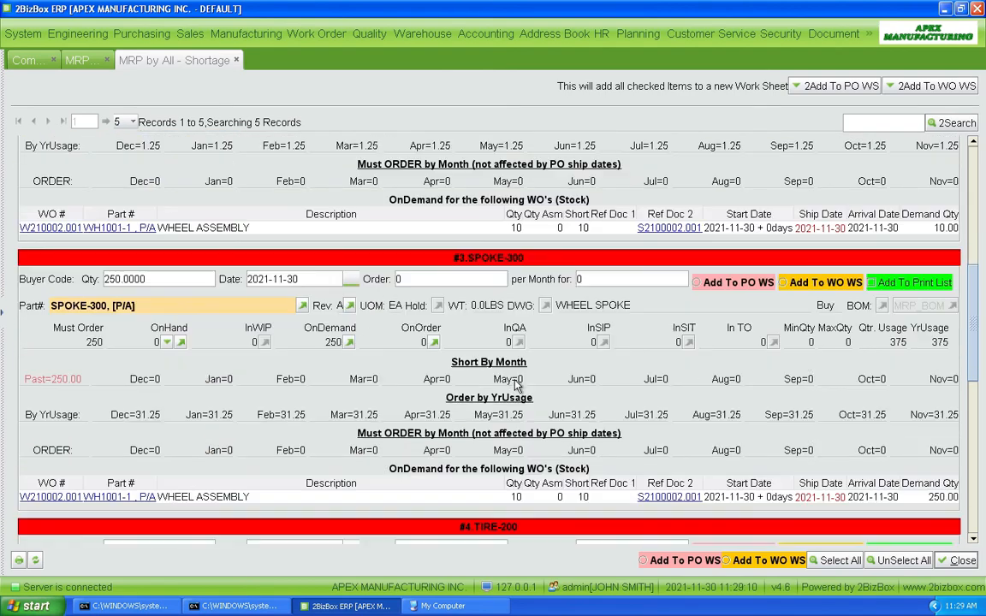
scroll(515, 386, "down", 4)
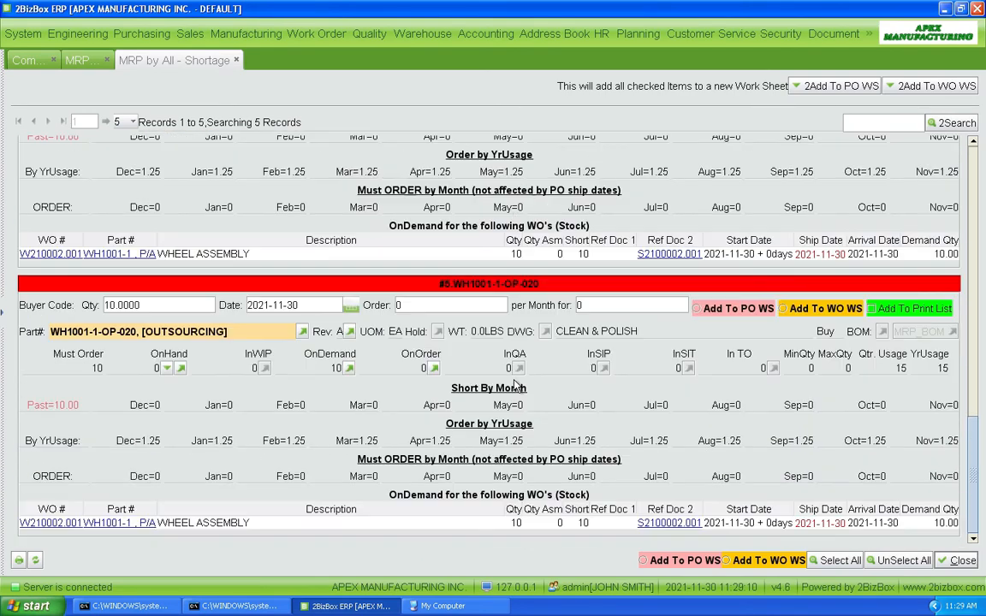
scroll(516, 386, "up", 20)
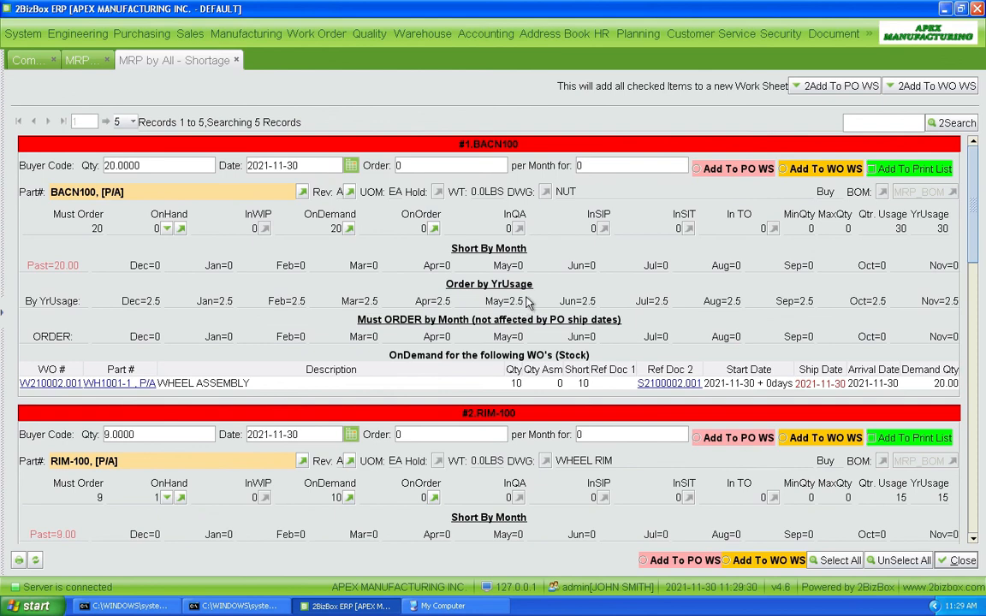
Step: Close both MRP shortage report tabs, confirming Yes on each close prompt
key("Escape")
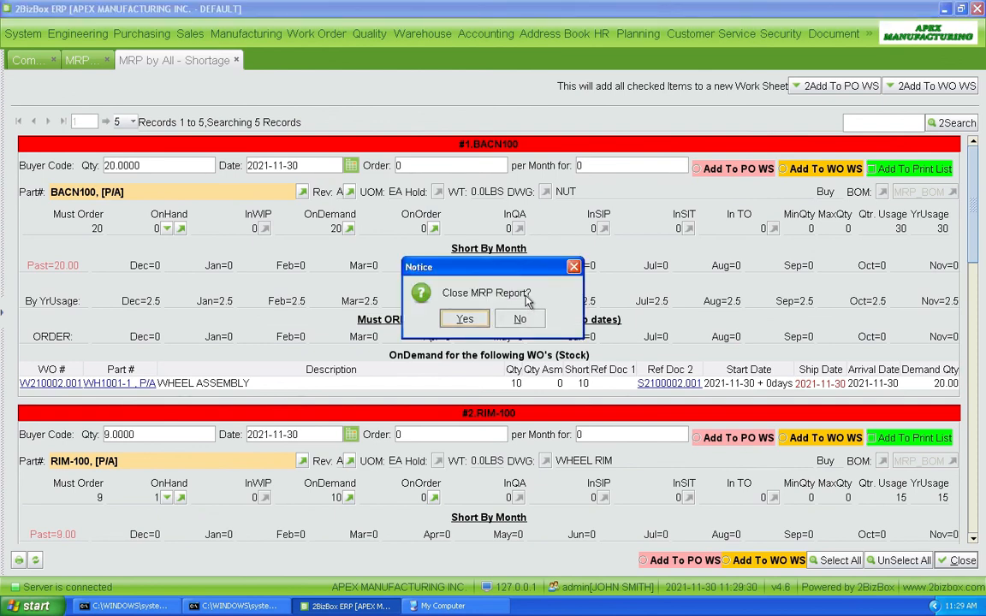
left_click(464, 319)
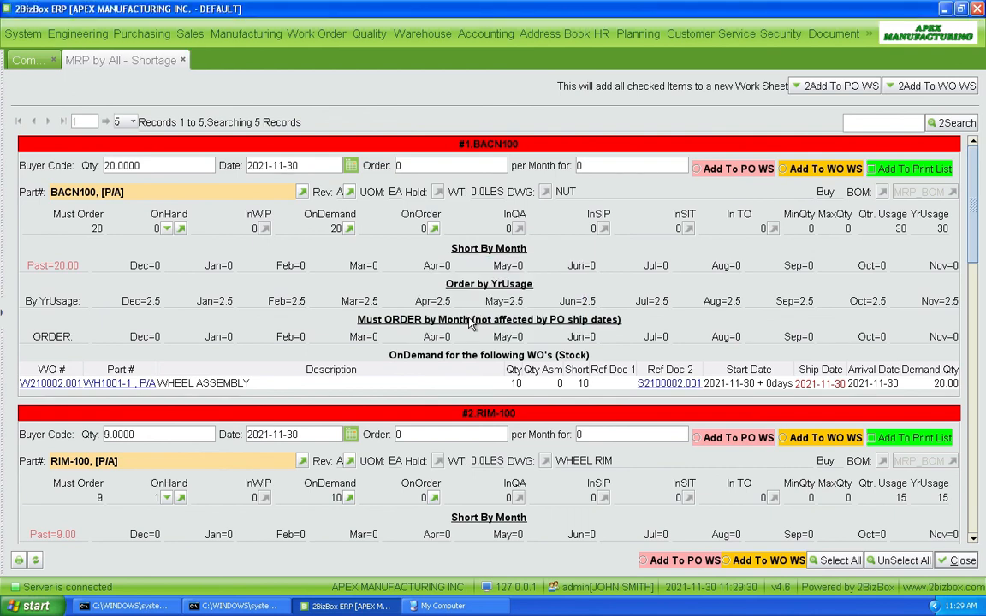
key("Escape")
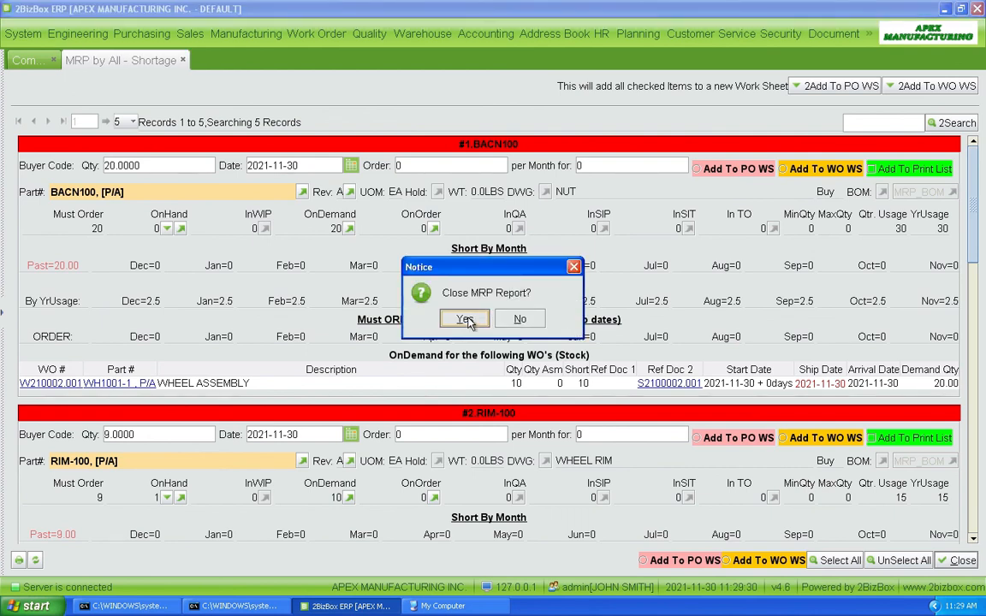
left_click(462, 318)
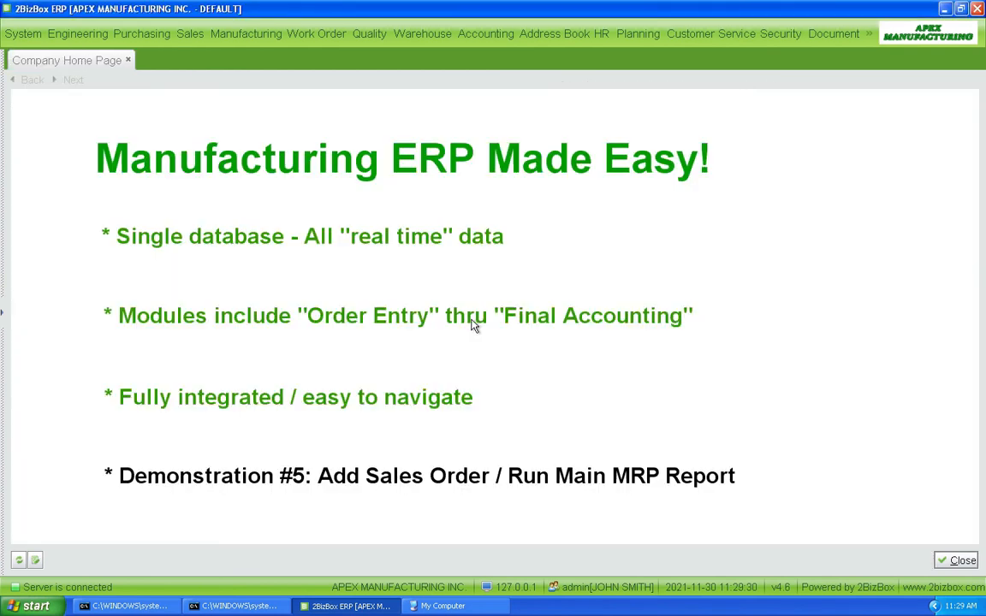